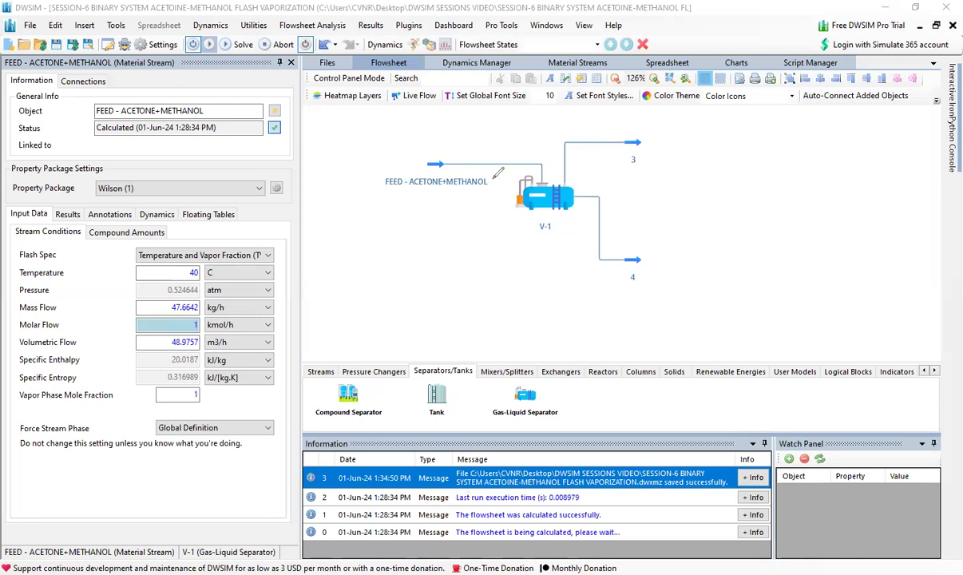
Step: Underline the feed label and handwrite notes below it: P 1 atm, and T branching into Bubl T and Dew T
left_click_drag(403, 201, 463, 199)
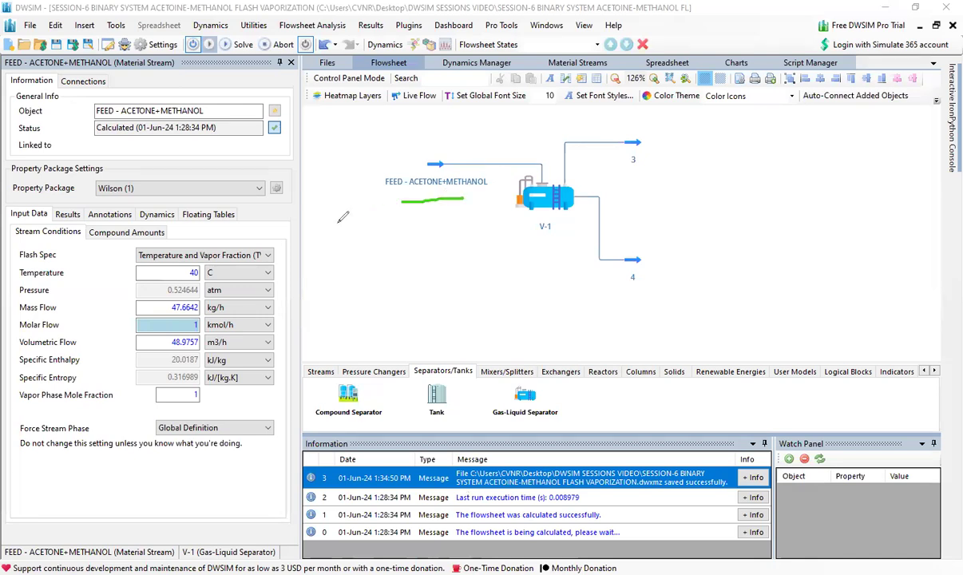
mouse_move(336, 220)
left_mouse_down()
mouse_move(334, 259)
mouse_move(350, 263)
mouse_move(353, 253)
mouse_move(366, 263)
left_mouse_up()
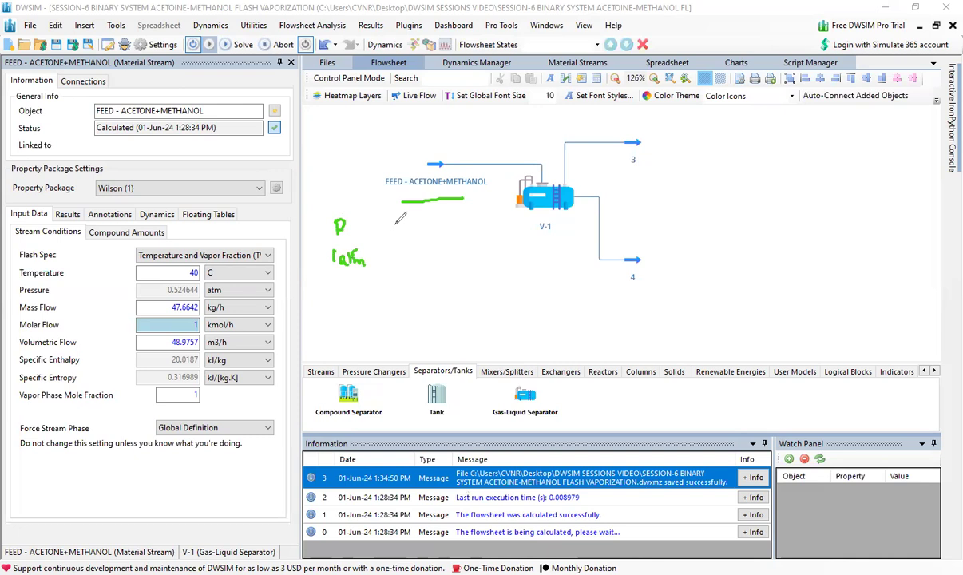
mouse_move(404, 216)
left_mouse_down()
mouse_move(424, 215)
mouse_move(399, 256)
mouse_move(460, 256)
left_mouse_up()
mouse_move(388, 271)
left_mouse_down()
mouse_move(433, 276)
mouse_move(399, 309)
left_mouse_up()
left_click_drag(460, 269, 460, 280)
mouse_move(460, 269)
left_mouse_down()
mouse_move(461, 280)
mouse_move(494, 270)
mouse_move(483, 306)
left_mouse_up()
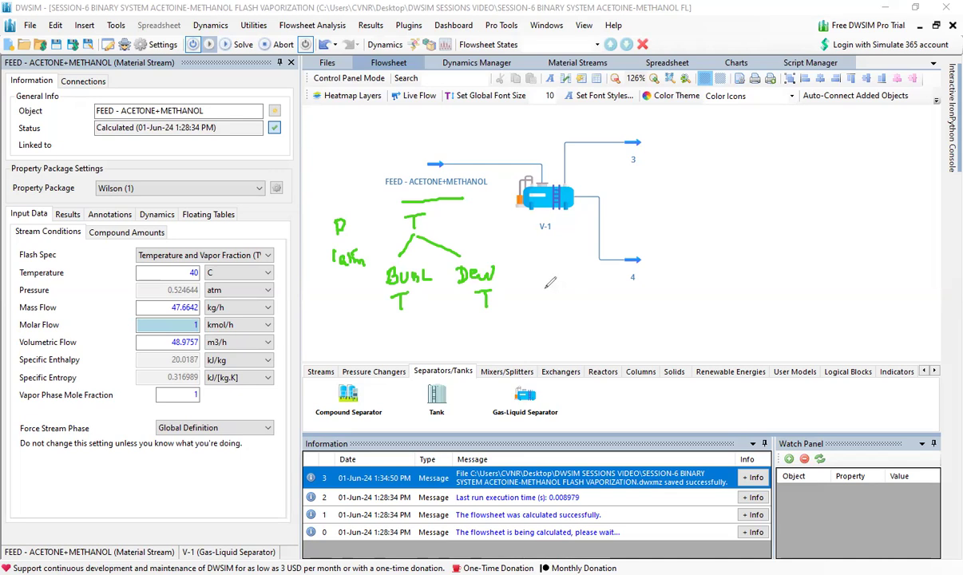
Step: Handwrite V and L beside the temperature notes and sketch a half-filled vessel with an arrow to a circle
left_click_drag(530, 281, 545, 280)
left_click_drag(532, 321, 551, 333)
mouse_move(695, 210)
left_mouse_down()
mouse_move(706, 255)
mouse_move(734, 255)
mouse_move(736, 214)
mouse_move(712, 229)
mouse_move(739, 214)
mouse_move(778, 223)
left_mouse_up()
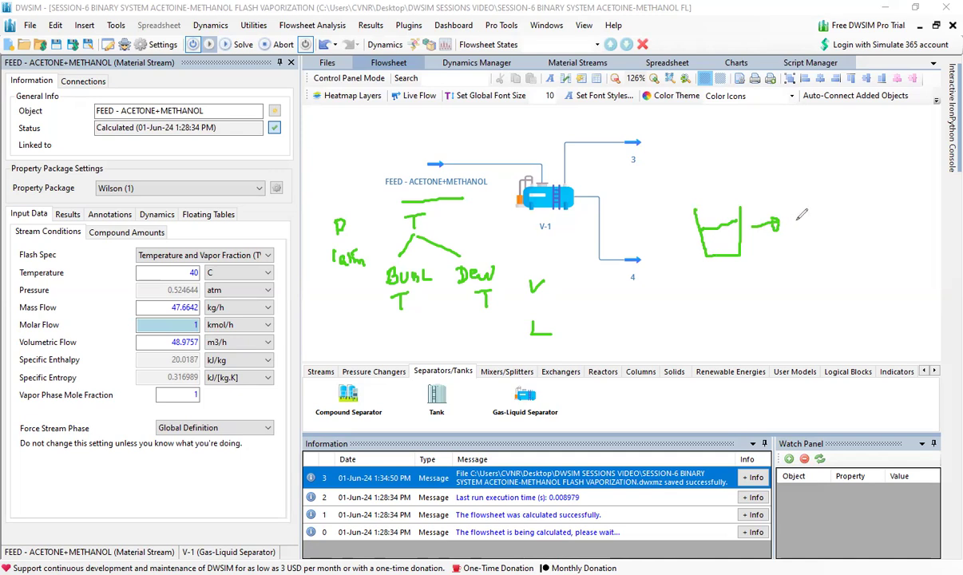
mouse_move(830, 194)
left_mouse_down()
mouse_move(800, 206)
mouse_move(810, 237)
mouse_move(837, 216)
mouse_move(828, 192)
left_mouse_up()
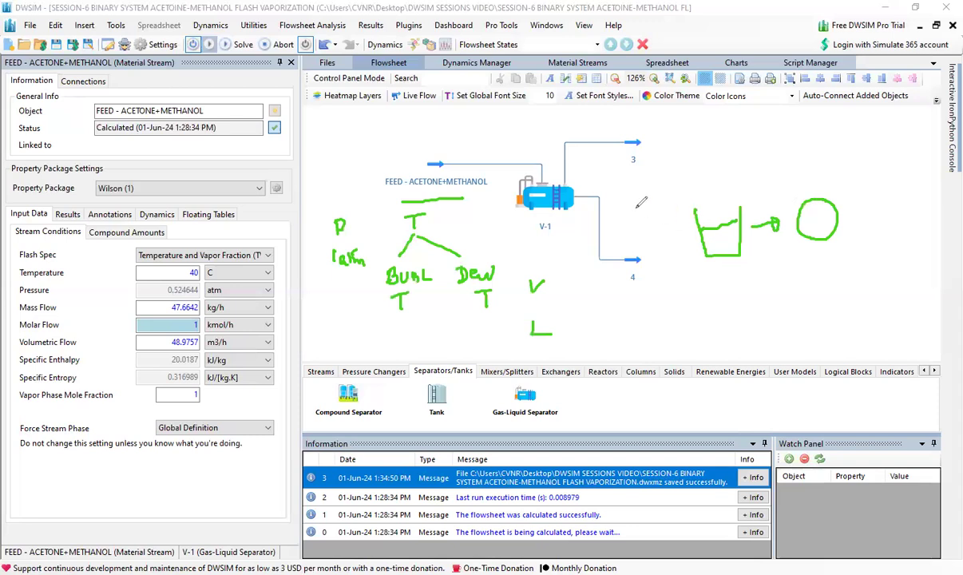
Step: Circle separator V-1, annotate it with P, T and outlet labels V and L, and clear all the ink
left_click_drag(572, 164, 587, 173)
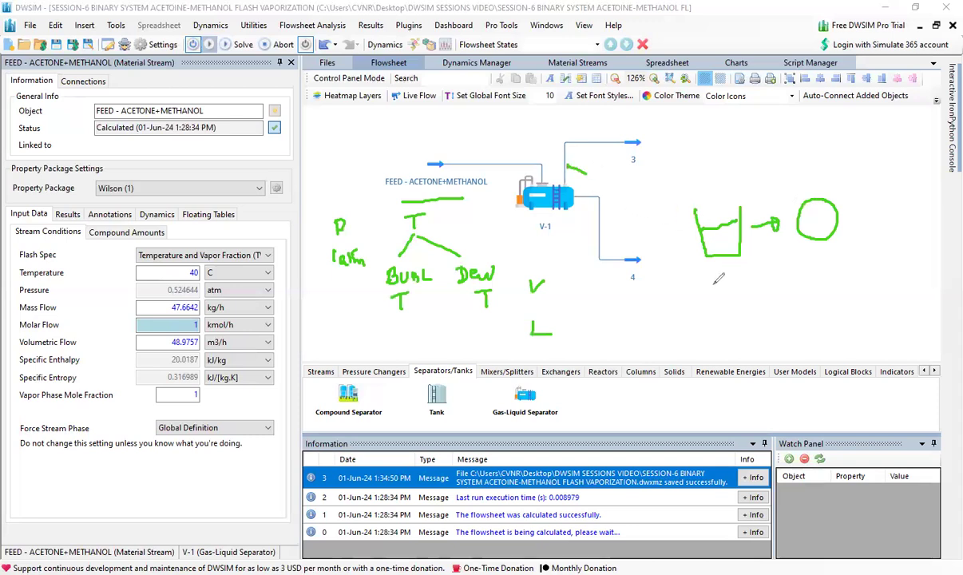
mouse_move(513, 169)
left_mouse_down()
mouse_move(526, 234)
mouse_move(552, 236)
mouse_move(577, 220)
mouse_move(594, 188)
mouse_move(585, 179)
mouse_move(631, 200)
left_mouse_up()
mouse_move(644, 126)
left_mouse_down()
mouse_move(651, 142)
mouse_move(659, 126)
left_mouse_up()
left_click_drag(642, 237, 650, 252)
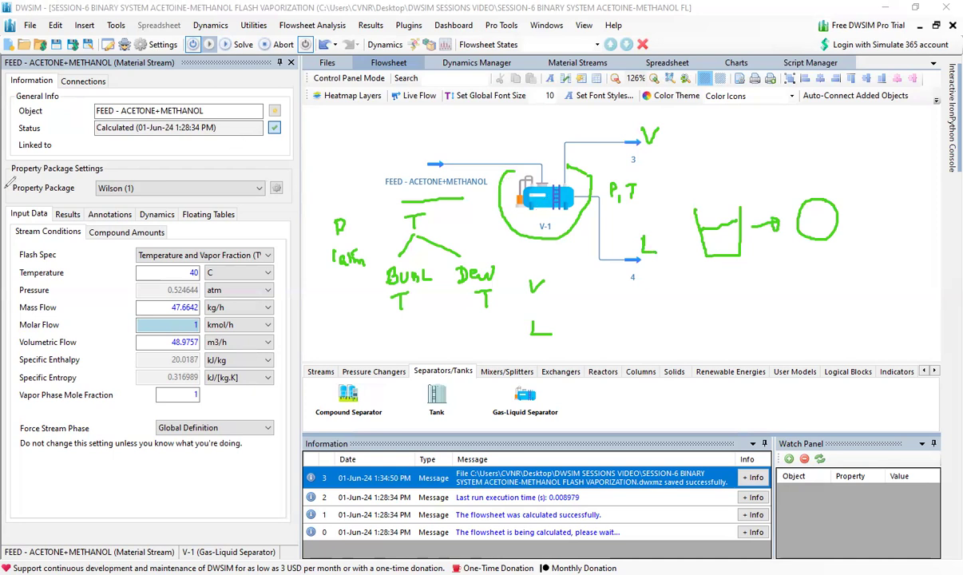
mouse_move(334, 245)
left_mouse_down()
mouse_move(432, 242)
mouse_move(414, 214)
mouse_move(432, 198)
mouse_move(398, 237)
mouse_move(499, 285)
mouse_move(445, 260)
mouse_move(493, 279)
mouse_move(566, 334)
mouse_move(495, 322)
mouse_move(579, 211)
mouse_move(712, 149)
mouse_move(701, 171)
mouse_move(597, 194)
mouse_move(593, 169)
mouse_move(698, 127)
mouse_move(628, 152)
mouse_move(631, 207)
mouse_move(651, 245)
mouse_move(817, 219)
mouse_move(725, 213)
mouse_move(662, 131)
mouse_move(610, 124)
left_mouse_up()
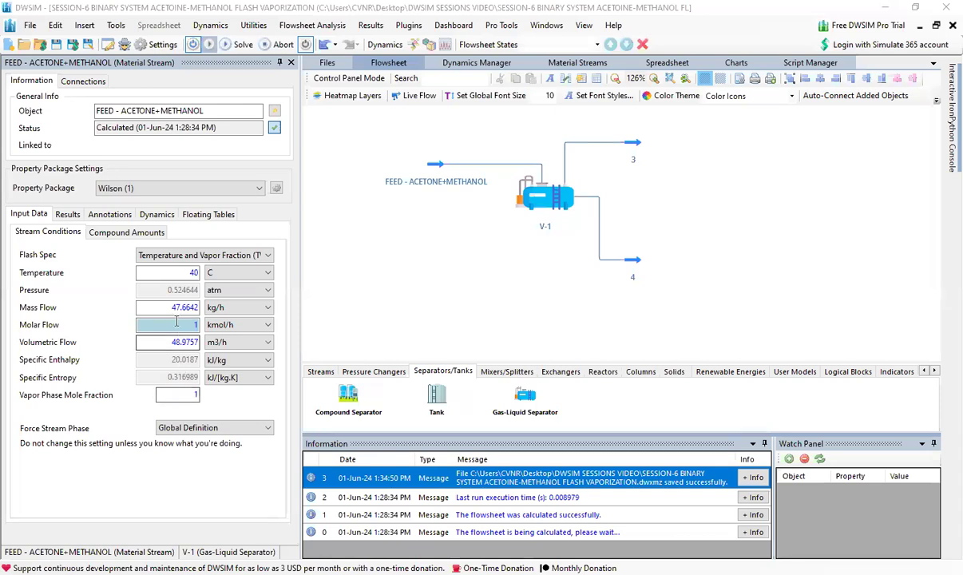
Step: Switch the feed's flash spec to Pressure and Vapor Fraction (PVF) and set the vapor phase mole fraction to 0
left_click(183, 256)
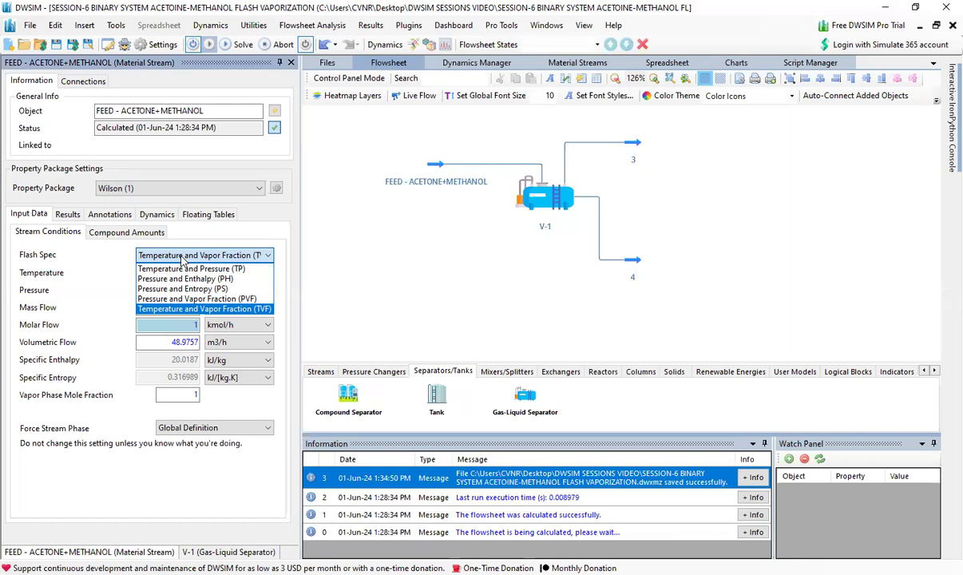
left_click(184, 298)
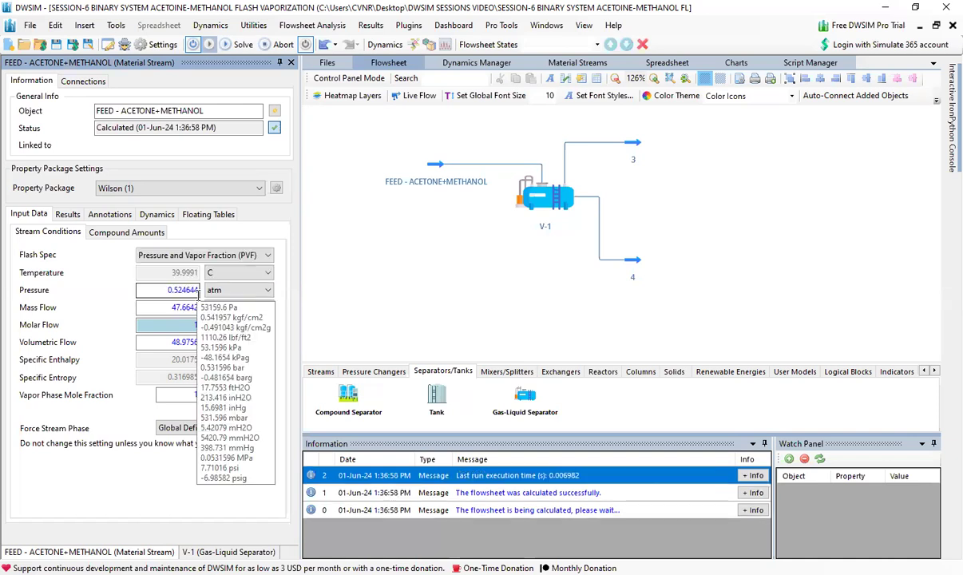
double_click(188, 290)
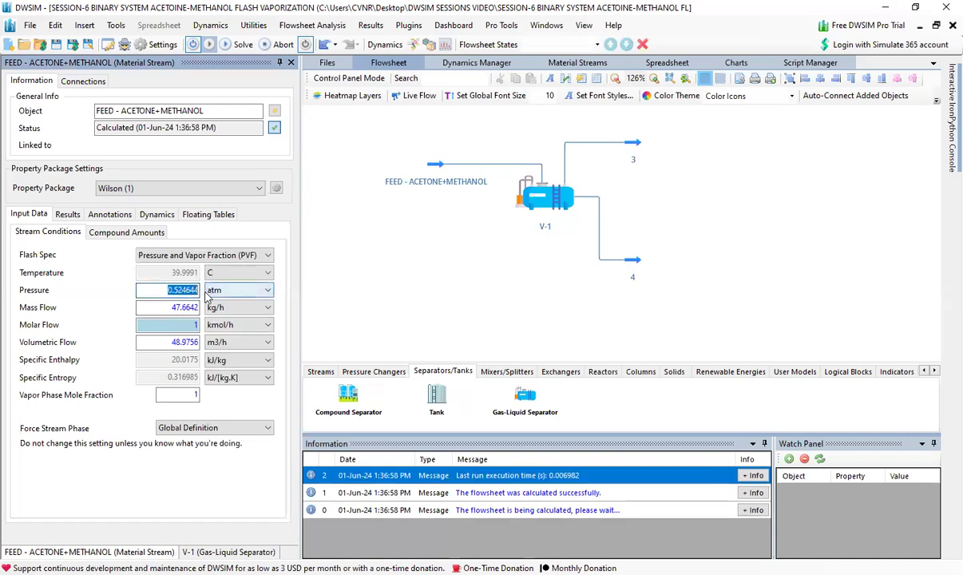
type("1")
double_click(196, 395)
type("0")
key("Return")
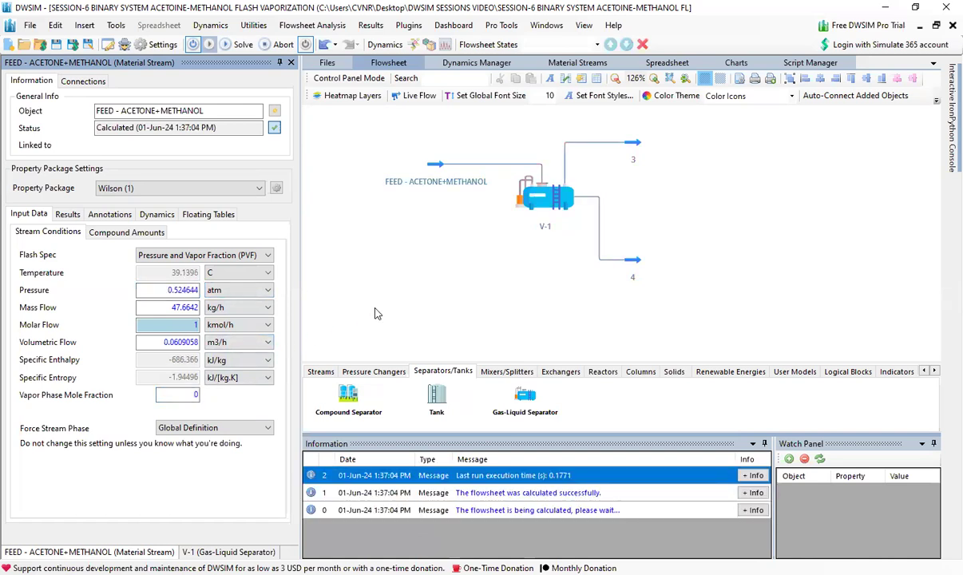
Step: Set the feed stream's pressure to 1 atm and recalculate
double_click(195, 291)
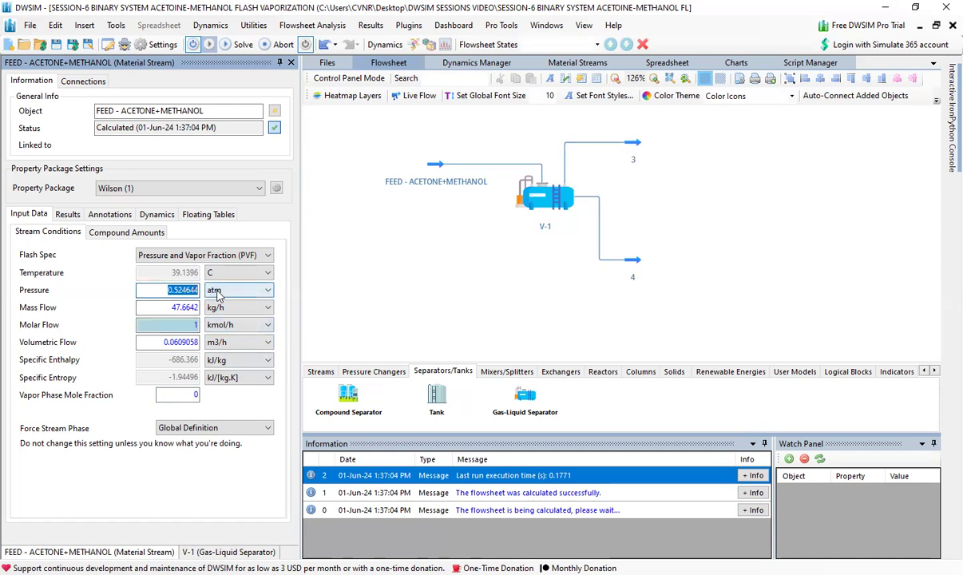
type("1")
key("Return")
double_click(196, 394)
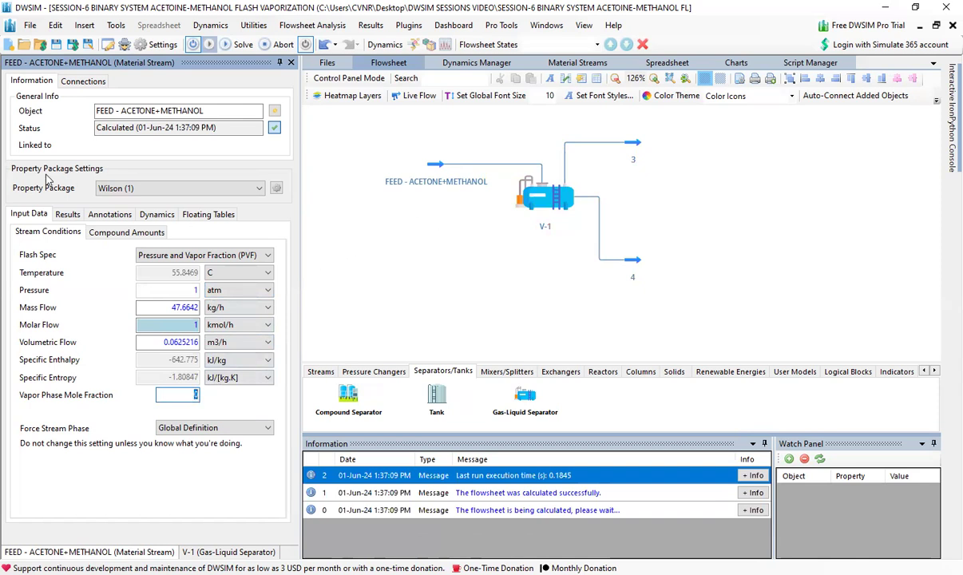
Step: Handwrite P 1 atm, Bub T 55.8469 °C and a Dew T heading below the flowsheet
mouse_move(321, 249)
left_mouse_down()
mouse_move(322, 238)
mouse_move(326, 269)
mouse_move(347, 269)
left_mouse_up()
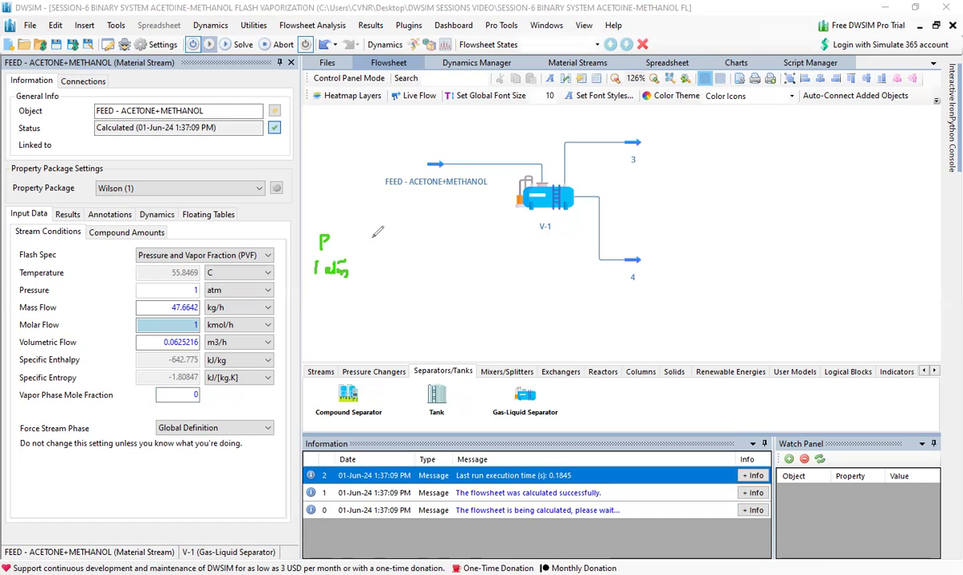
mouse_move(370, 236)
left_mouse_down()
mouse_move(379, 249)
mouse_move(407, 250)
mouse_move(380, 274)
mouse_move(391, 265)
mouse_move(394, 274)
mouse_move(417, 273)
left_mouse_up()
mouse_move(419, 266)
left_mouse_down()
mouse_move(416, 275)
mouse_move(439, 274)
mouse_move(397, 294)
left_mouse_up()
left_click_drag(410, 296, 410, 305)
mouse_move(468, 242)
left_mouse_down()
mouse_move(469, 256)
mouse_move(524, 250)
left_mouse_up()
left_click_drag(518, 252, 518, 269)
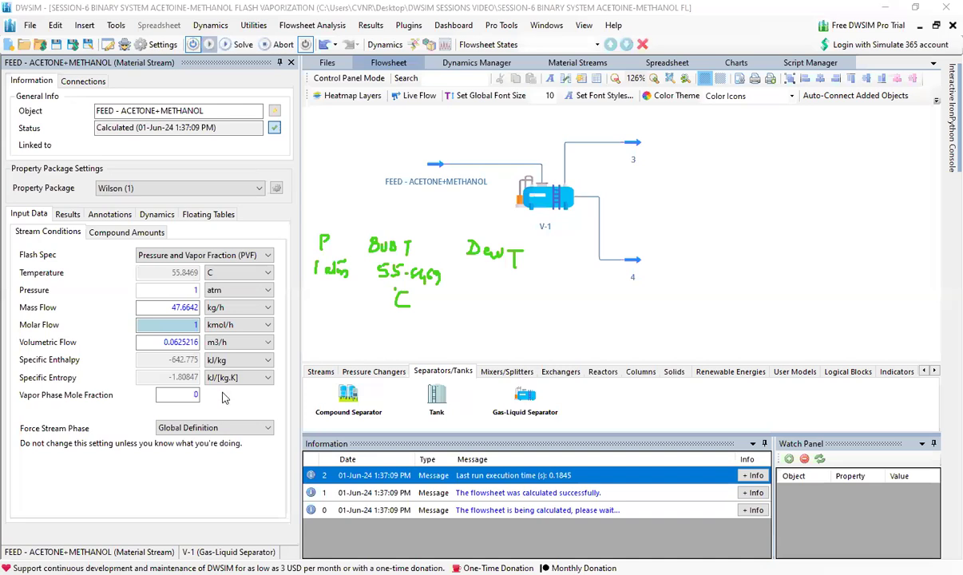
Step: Set the feed's vapor phase mole fraction to 1 and recalculate
double_click(195, 395)
type("1")
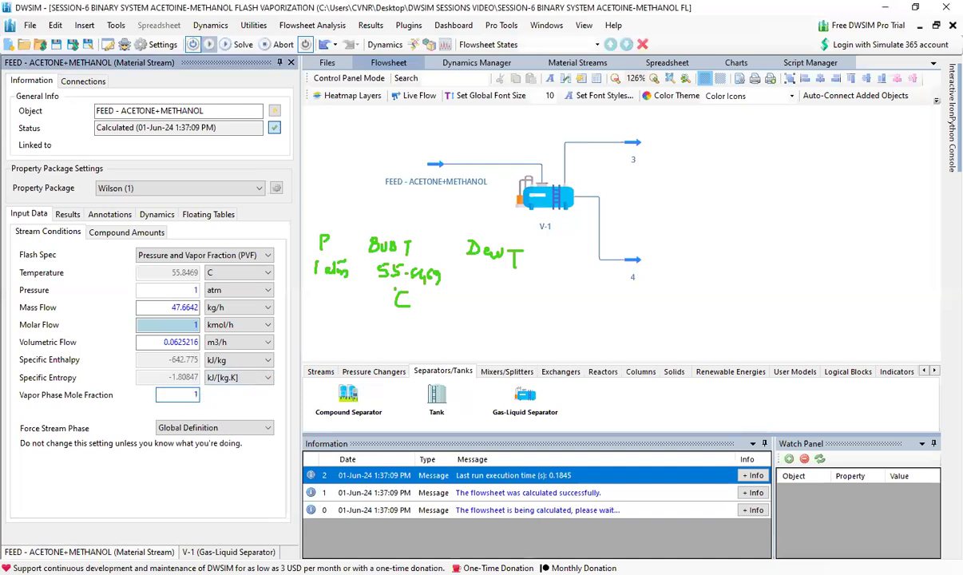
key("Return")
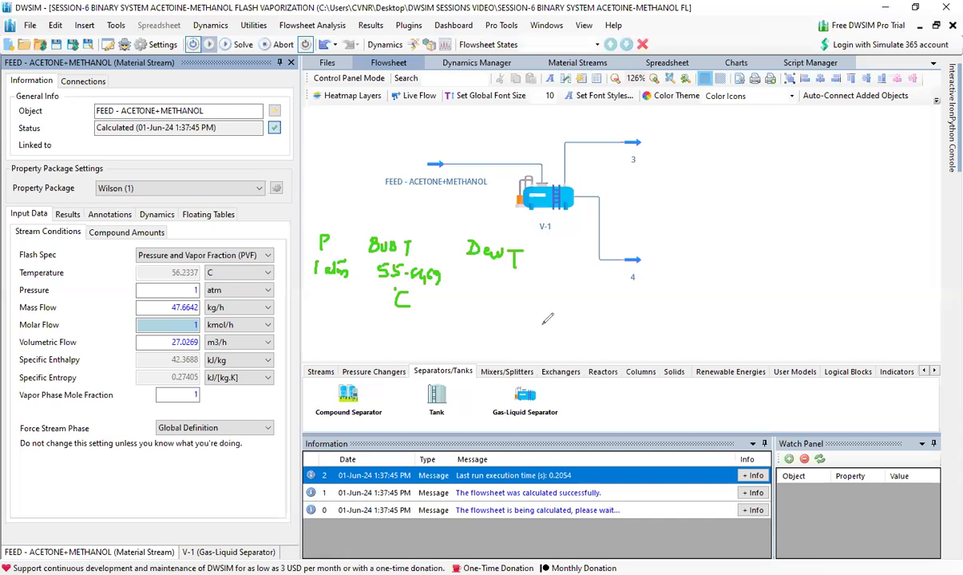
Step: Handwrite 56.2337 °C under the Dew T heading and draw a brace beneath both temperatures
left_click(474, 283)
mouse_move(475, 281)
left_mouse_down()
mouse_move(479, 290)
mouse_move(563, 286)
mouse_move(500, 307)
mouse_move(515, 319)
left_mouse_up()
mouse_move(372, 310)
left_mouse_down()
mouse_move(412, 327)
mouse_move(533, 324)
left_mouse_up()
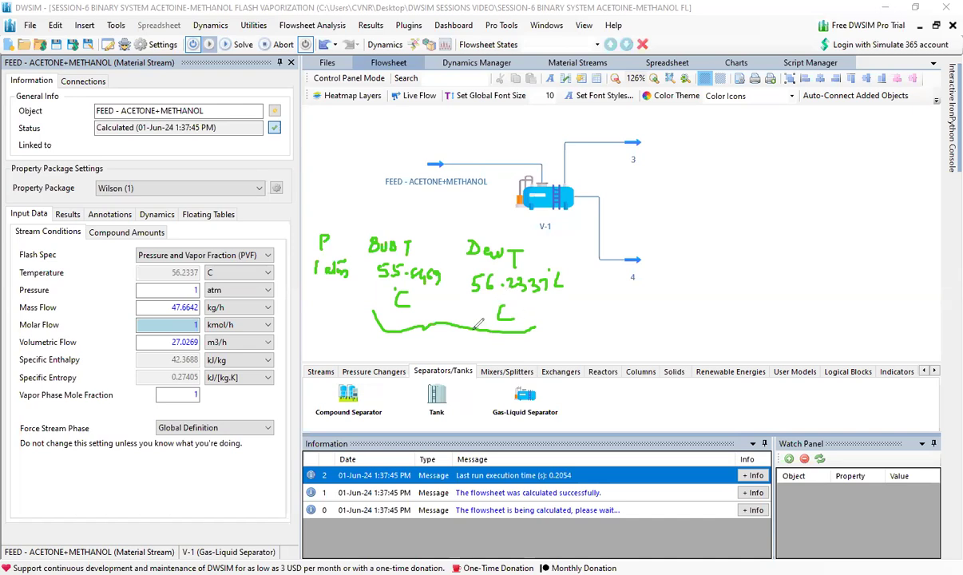
Step: Switch the feed's flash spec to Temperature and Pressure (TP) and set the temperature to 54 °C
left_click(181, 257)
left_click(197, 269)
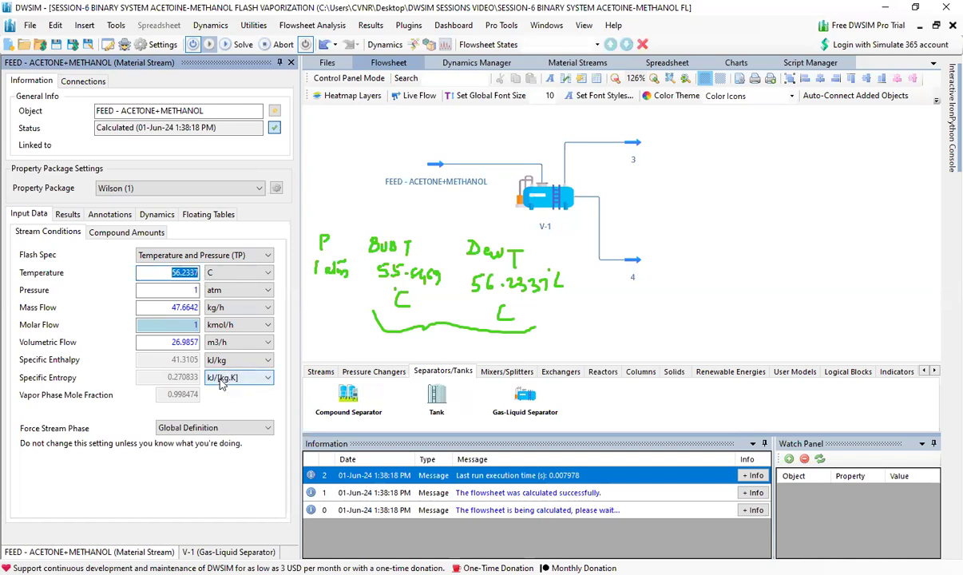
type("54")
key("Return")
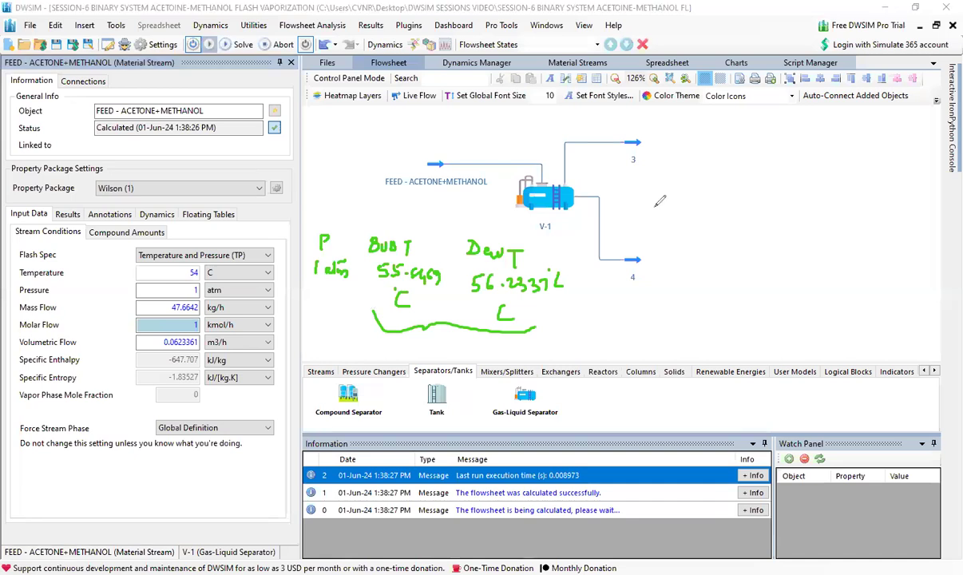
Step: Handwrite P, T and the composition symbols xi and yi beside the separator outlets
left_click_drag(629, 206, 658, 189)
left_click_drag(653, 190, 653, 206)
mouse_move(723, 190)
left_mouse_down()
mouse_move(731, 202)
mouse_move(722, 202)
mouse_move(768, 199)
left_mouse_up()
left_click(740, 188)
mouse_move(774, 190)
left_mouse_down()
mouse_move(768, 206)
mouse_move(782, 204)
left_mouse_up()
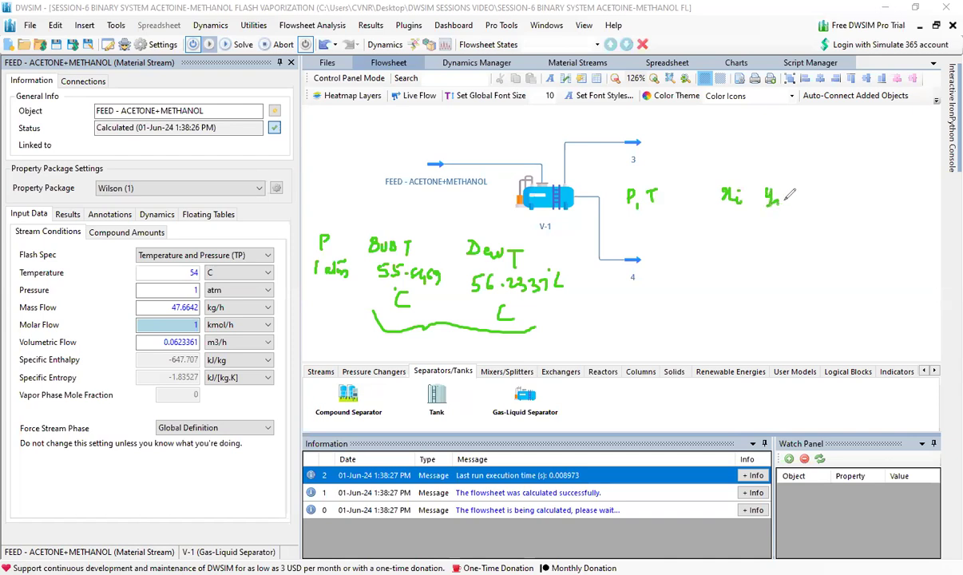
left_click(786, 192)
Step: Examine the calculated properties of the acetone-methanol feed and of outlet streams 3 and 4
double_click(189, 272)
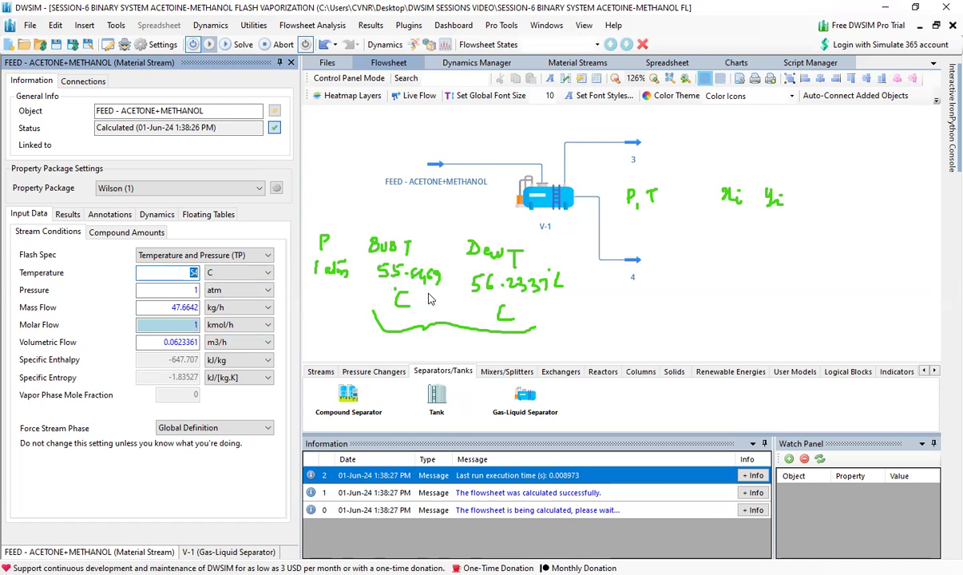
mouse_move(438, 165)
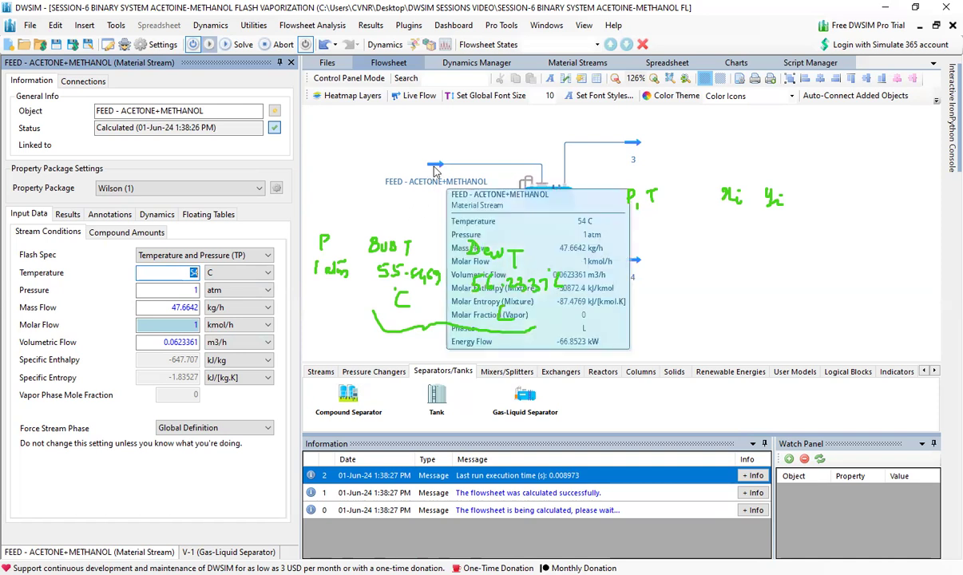
left_click(435, 167)
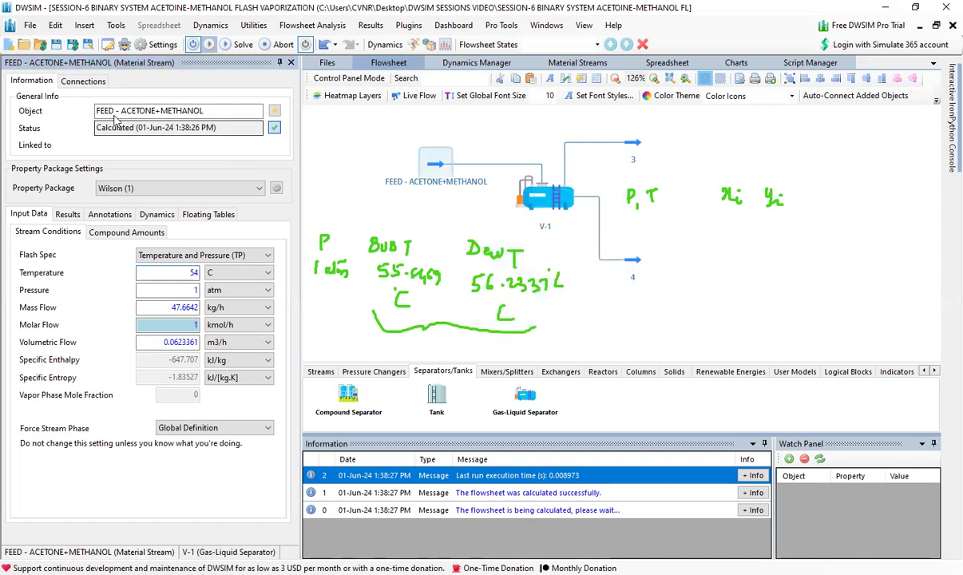
left_click_drag(98, 115, 204, 111)
mouse_move(434, 170)
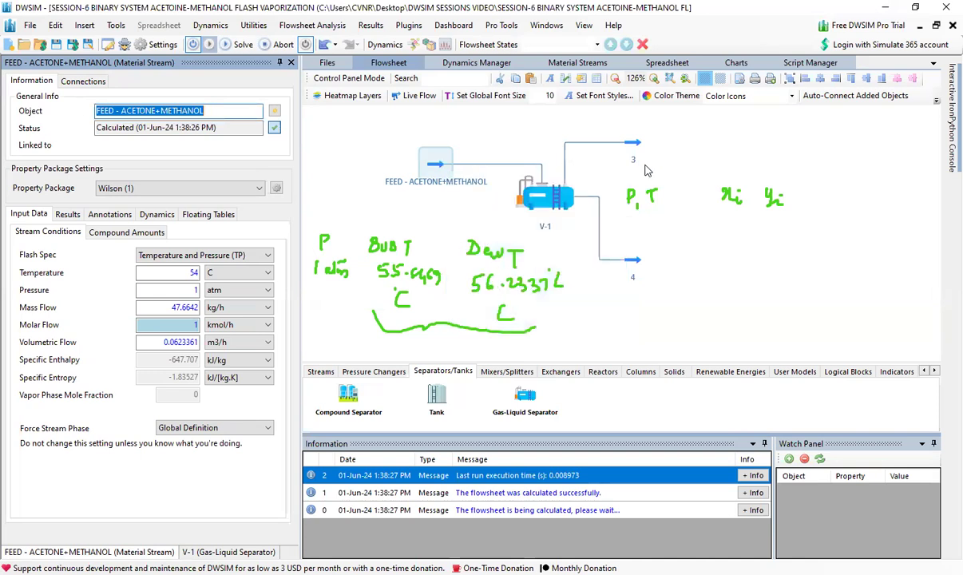
mouse_move(638, 148)
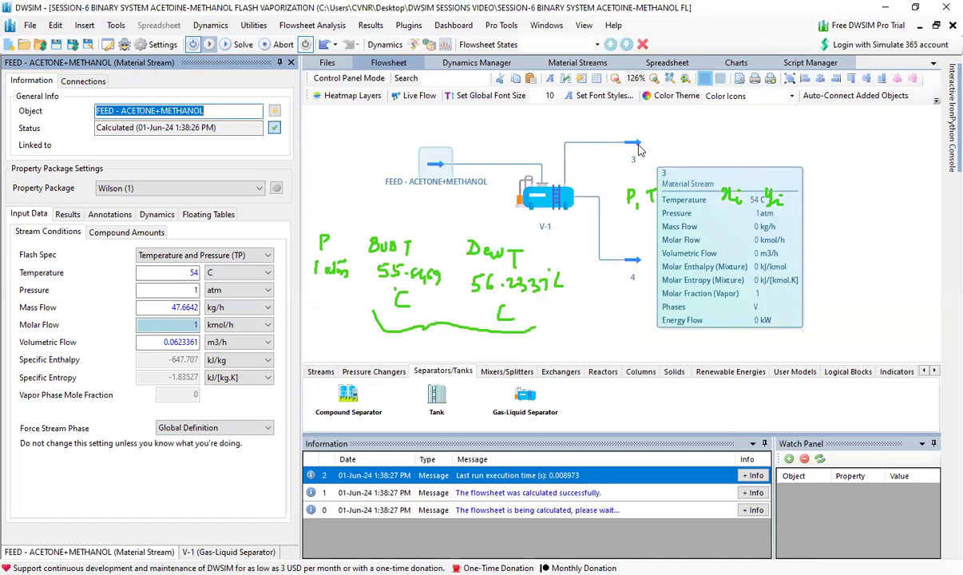
mouse_move(637, 265)
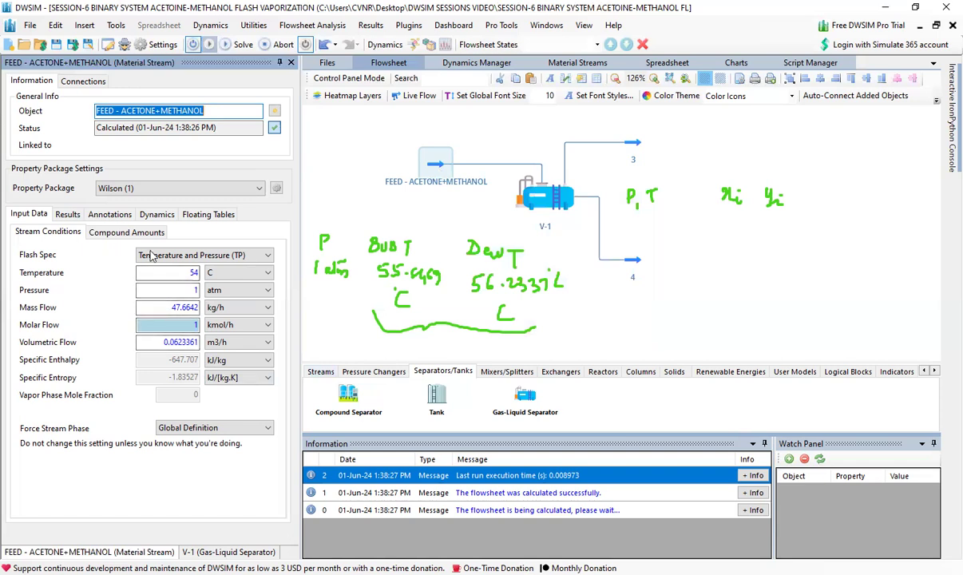
Step: Set the feed temperature to 57 °C and check the feed stream's properties
double_click(190, 272)
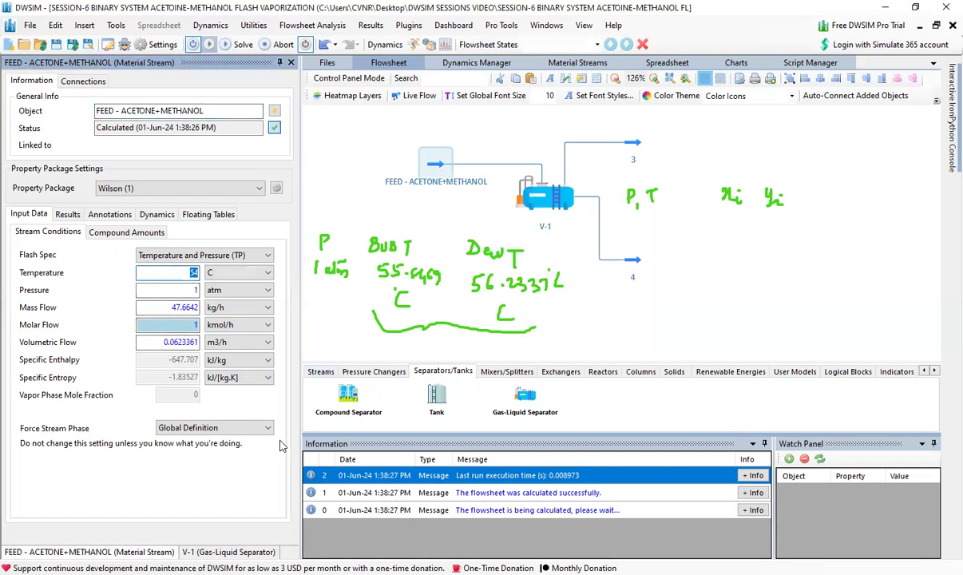
type("5")
key("Return")
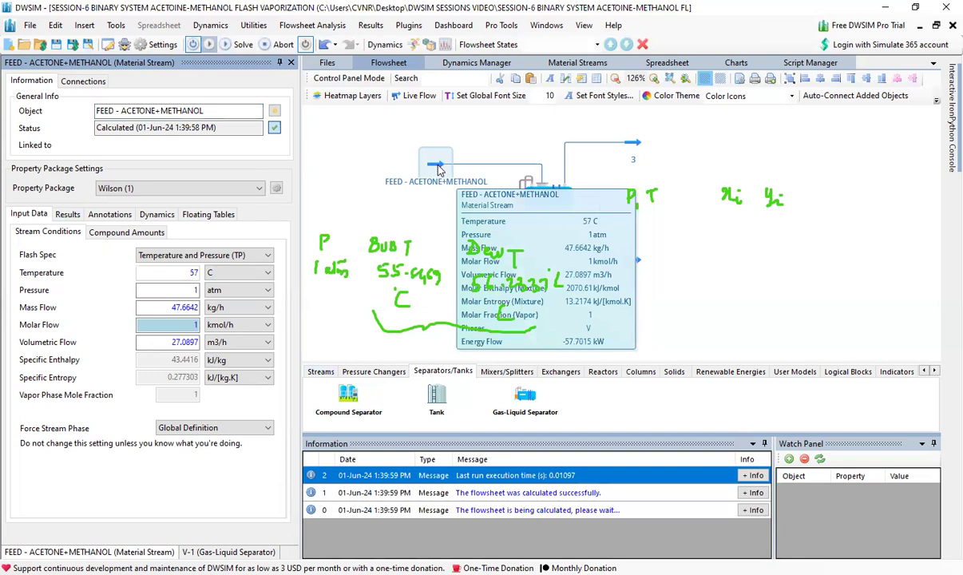
Step: Set the feed temperature to 54 °C and recalculate
left_click(180, 273)
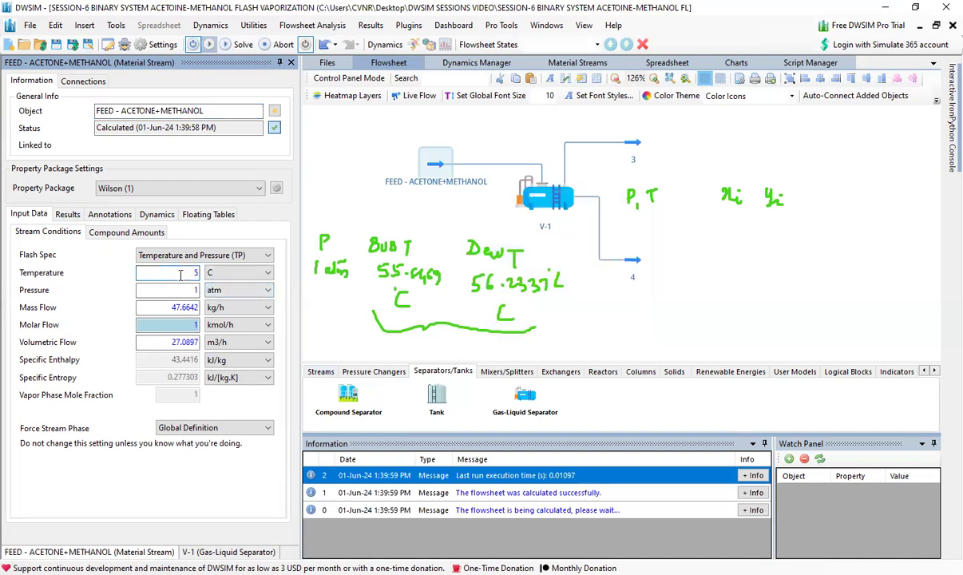
key("BackSpace")
type("4")
key("Return")
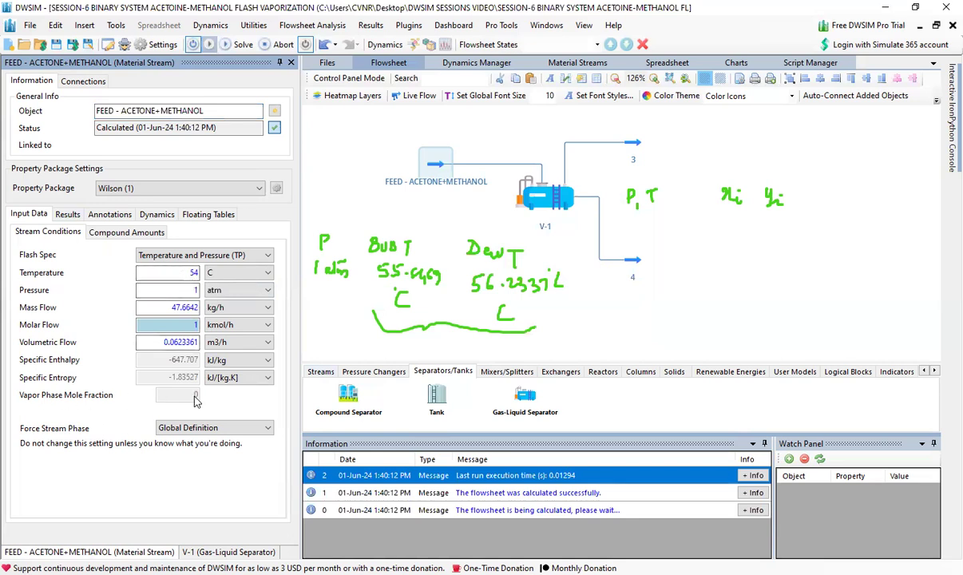
Step: Set the feed temperature to 57 °C again and inspect the properties of outlet stream 4
left_click(192, 272)
key("BackSpace")
type("7")
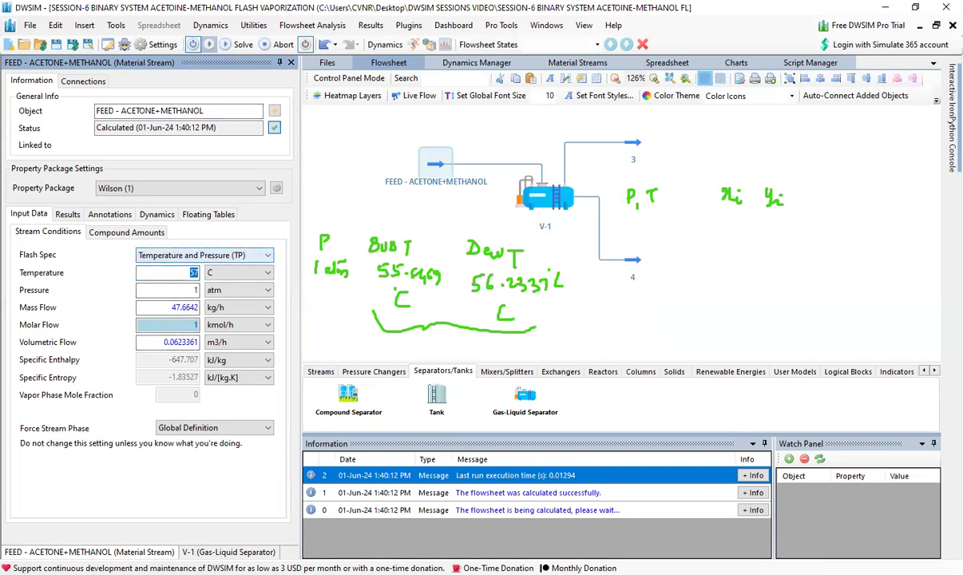
key("Return")
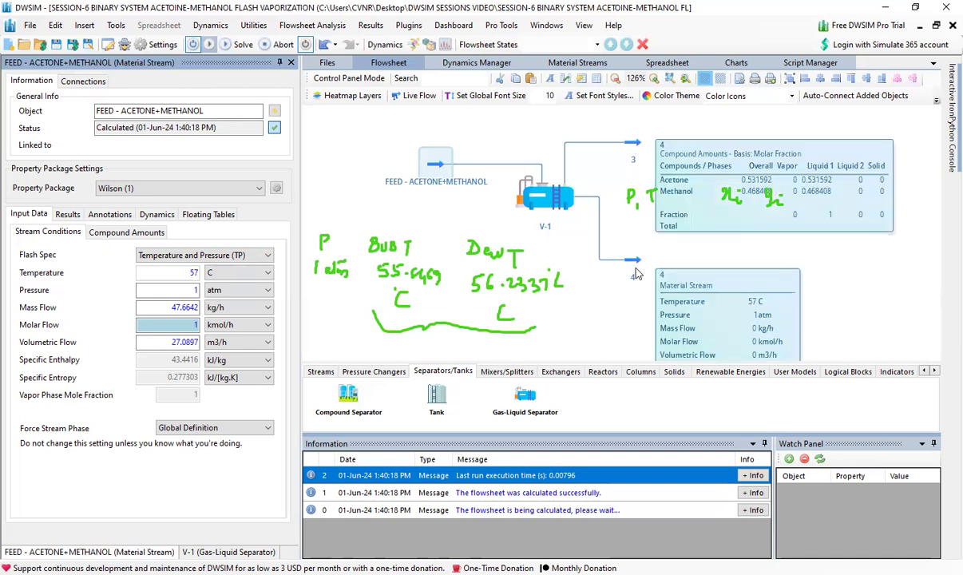
scroll(607, 314, "down", 2)
mouse_move(619, 194)
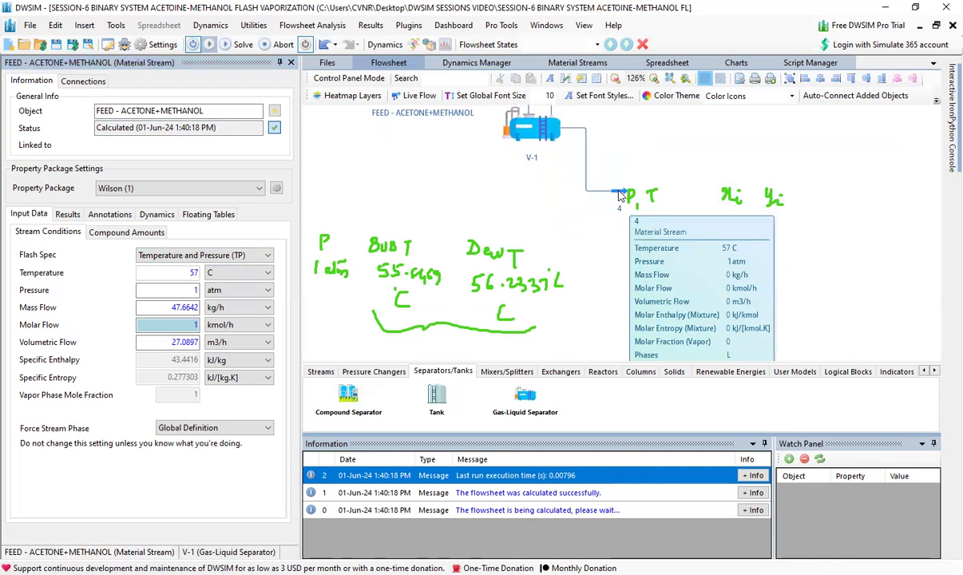
Step: Handwrite the condition "Bub T < T < Dew T" on the flowsheet beside separator V-1, erasing the stray > mark
left_click_drag(574, 215, 613, 304)
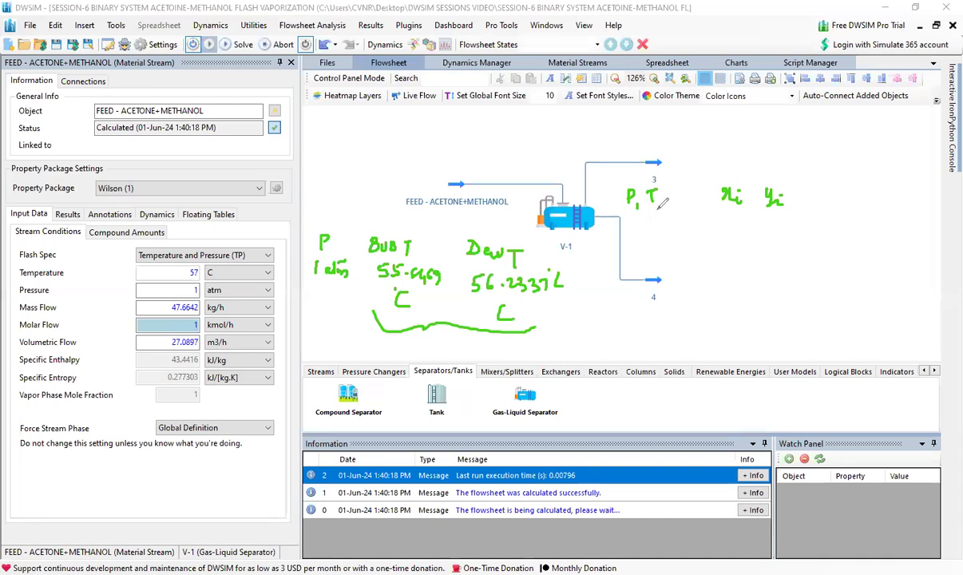
left_click_drag(656, 209, 639, 256)
mouse_move(705, 254)
left_mouse_down()
mouse_move(718, 253)
mouse_move(712, 270)
mouse_move(736, 269)
left_mouse_up()
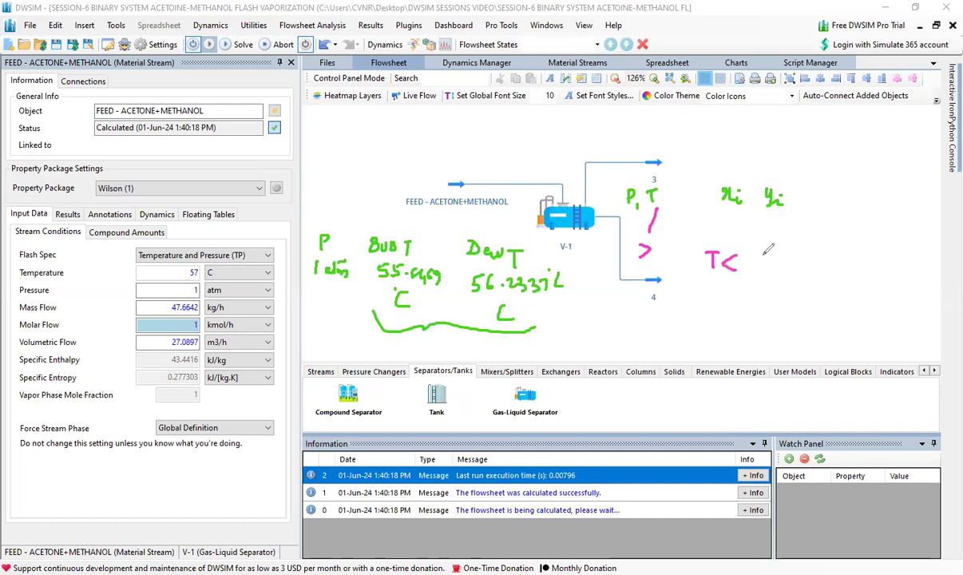
mouse_move(757, 252)
left_mouse_down()
mouse_move(763, 267)
mouse_move(815, 253)
left_mouse_up()
left_click_drag(808, 254, 809, 272)
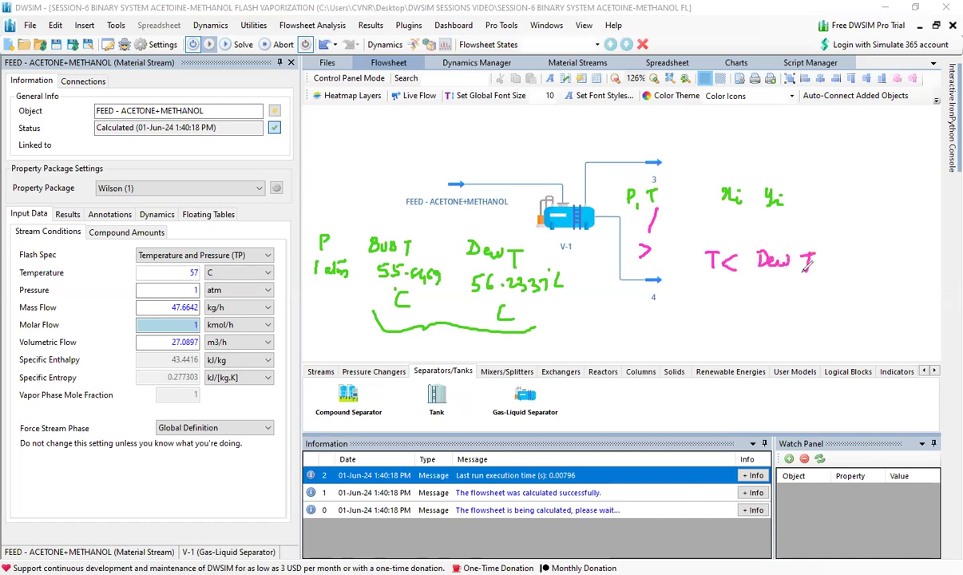
mouse_move(690, 257)
left_mouse_down()
mouse_move(679, 264)
mouse_move(692, 272)
left_mouse_up()
mouse_move(629, 262)
left_mouse_down()
mouse_move(630, 275)
mouse_move(668, 263)
mouse_move(665, 274)
left_mouse_up()
left_click_drag(671, 280, 675, 285)
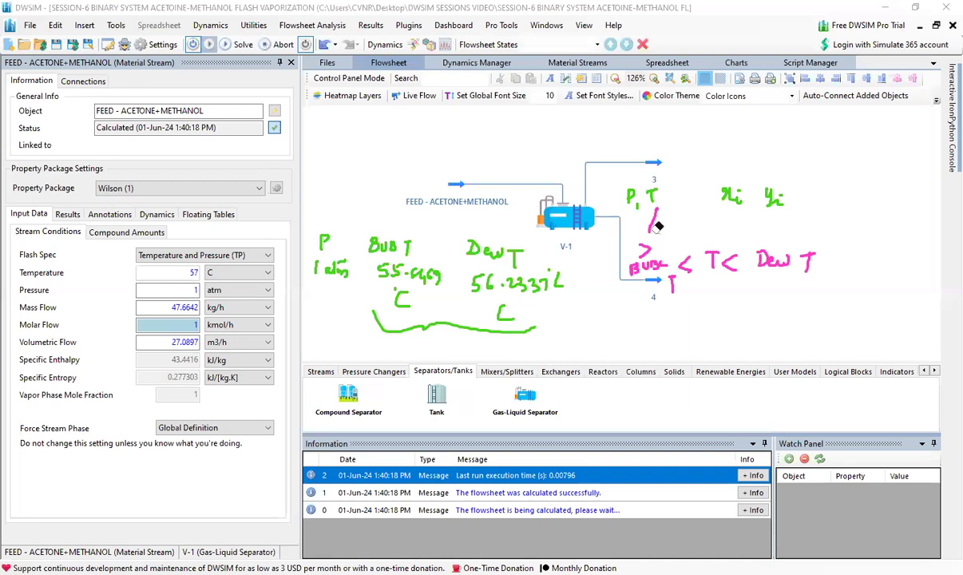
left_click(645, 250)
Step: Set the feed temperature to 56 °C and recalculate the flowsheet
left_click(369, 437)
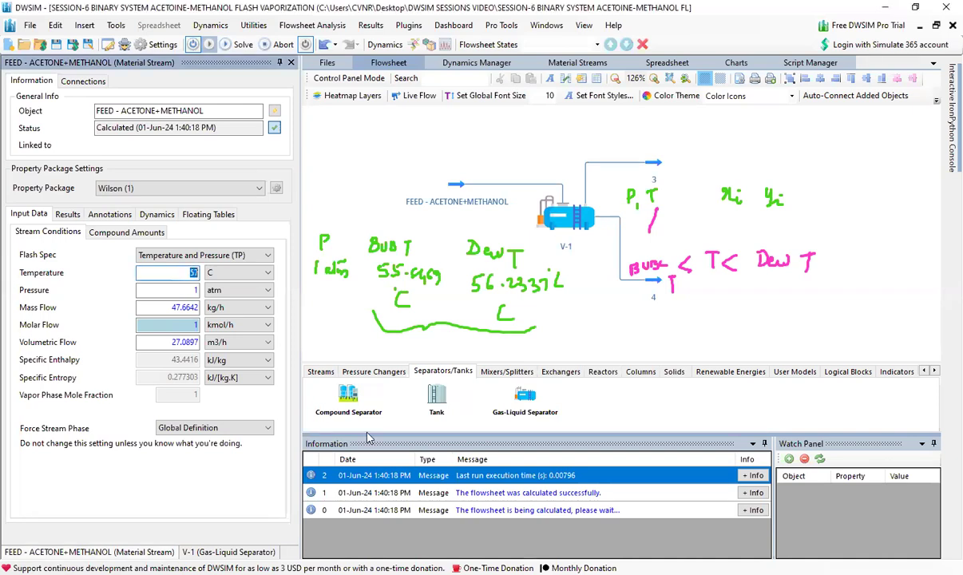
type("56")
key("Return")
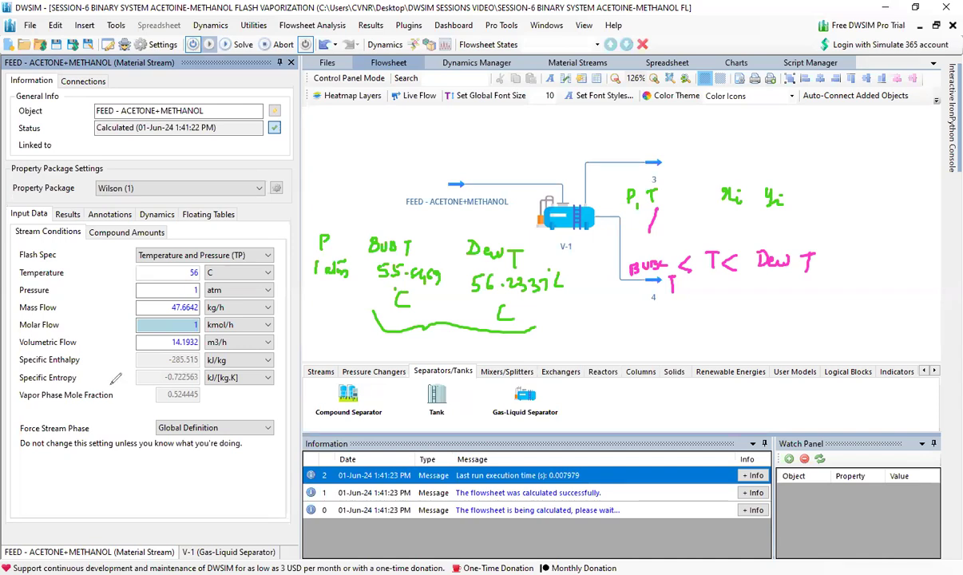
Step: Circle and underline the feed's vapor phase mole fraction, and erase the handwritten notes from the flowsheet
mouse_move(104, 374)
left_mouse_down()
mouse_move(160, 416)
mouse_move(203, 376)
mouse_move(136, 357)
mouse_move(91, 370)
left_mouse_up()
left_click_drag(157, 407, 200, 401)
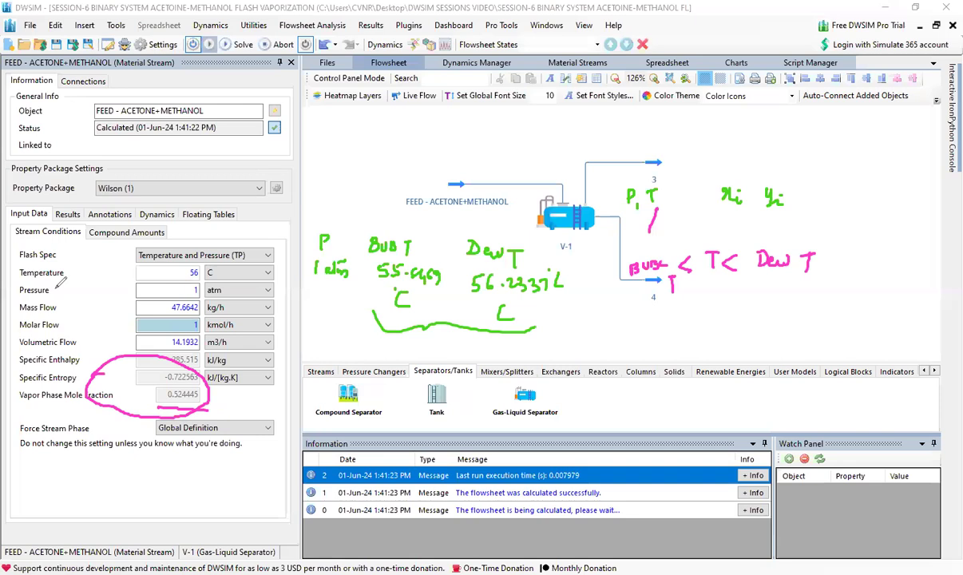
mouse_move(610, 264)
left_mouse_down()
mouse_move(698, 275)
mouse_move(807, 252)
mouse_move(647, 267)
mouse_move(722, 243)
mouse_move(629, 201)
mouse_move(659, 187)
mouse_move(797, 187)
mouse_move(579, 260)
mouse_move(315, 237)
mouse_move(321, 267)
mouse_move(459, 261)
mouse_move(559, 275)
mouse_move(519, 321)
mouse_move(462, 274)
mouse_move(415, 275)
mouse_move(398, 294)
left_mouse_up()
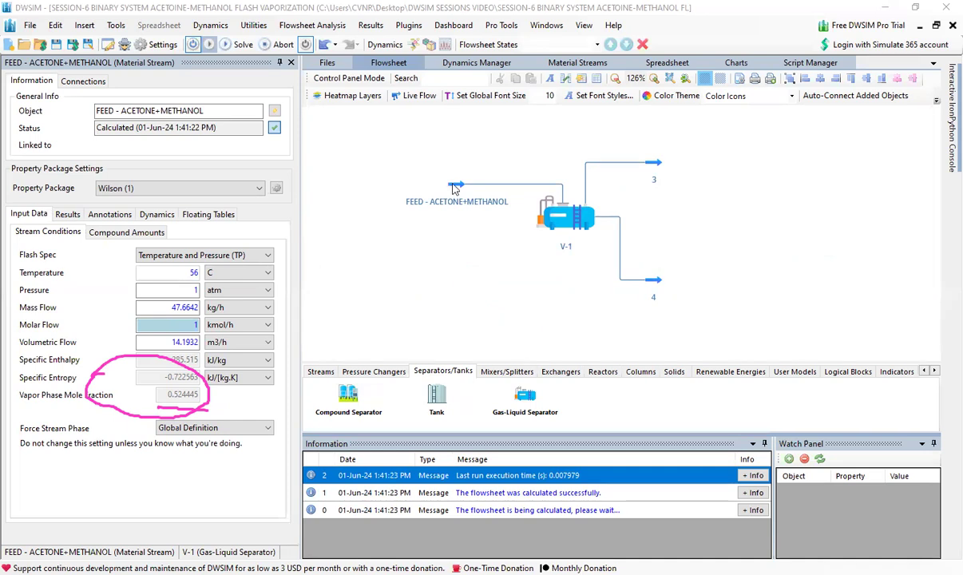
Step: Check the feed stream's property summary and open its calculated compound results
mouse_move(452, 189)
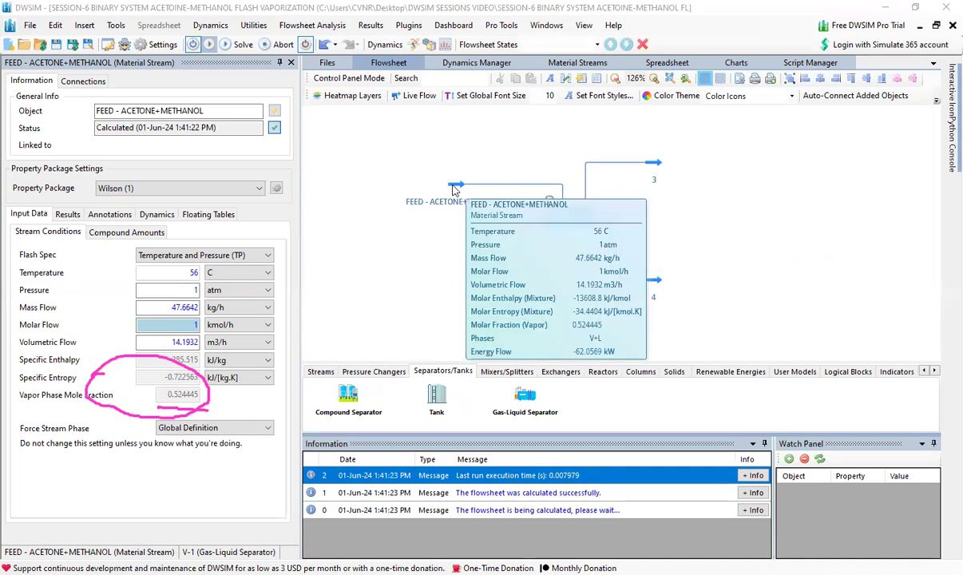
left_click(67, 215)
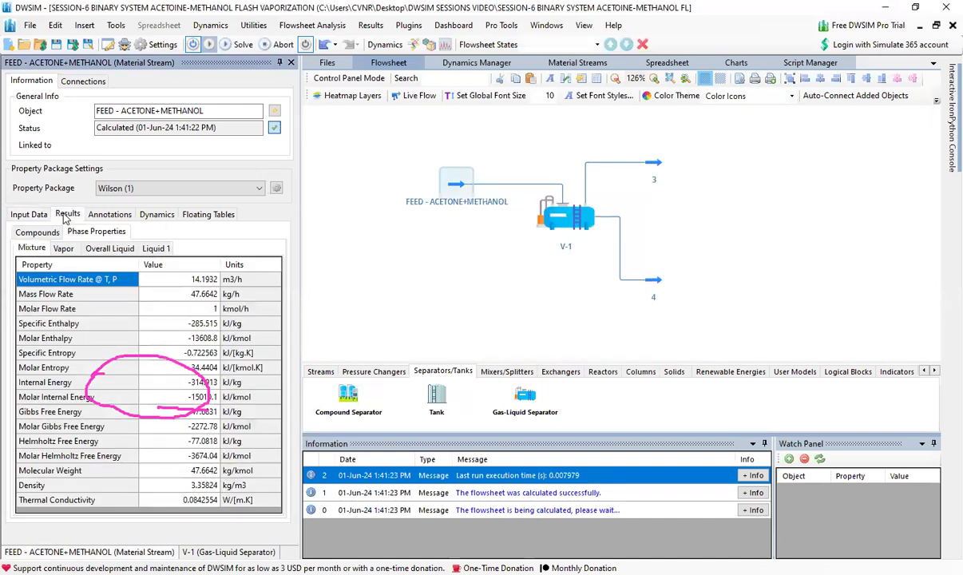
left_click(48, 234)
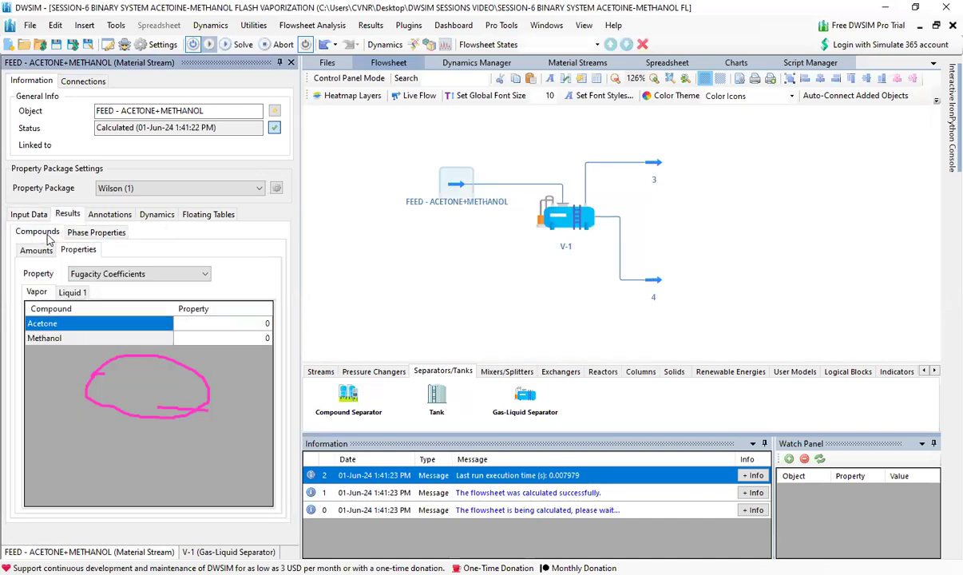